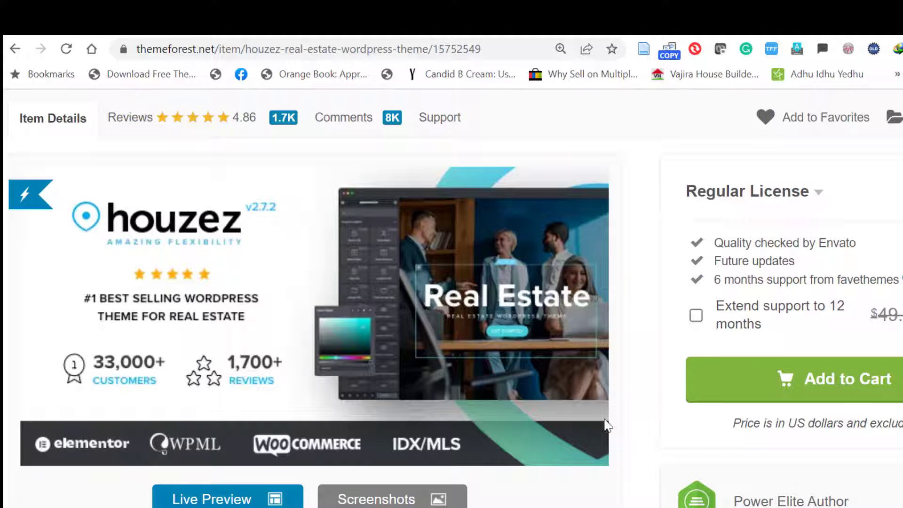
Step: Open the Houzez live preview and browse the DEFAULT, DEMO 01 and DEMO 02 demo rows
click(203, 499)
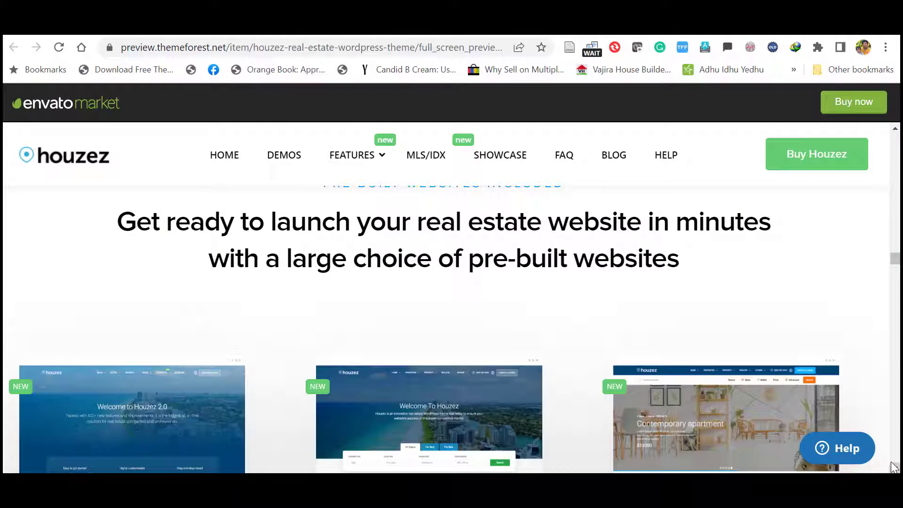
scroll(894, 468, down, 6)
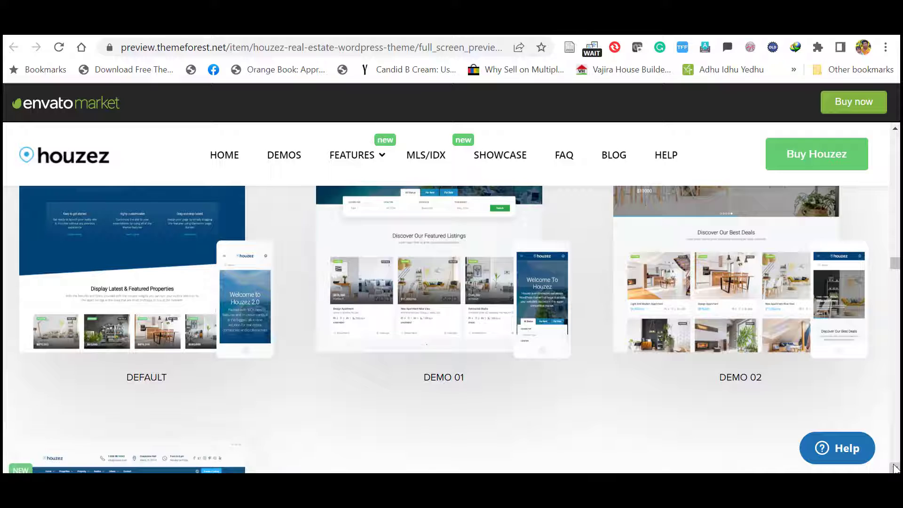
scroll(895, 468, down, 9)
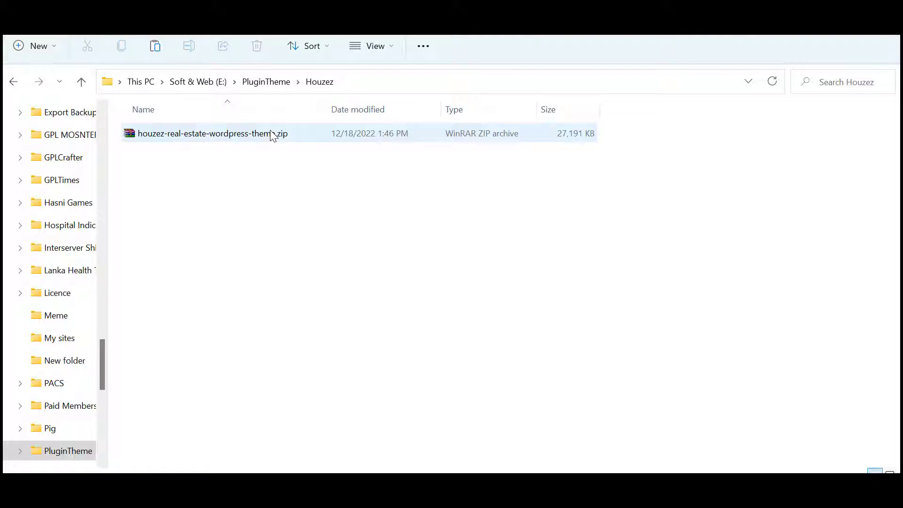
Step: Extract houzez-real-estate-wordpress-theme.zip into its suggested folder
click(248, 133)
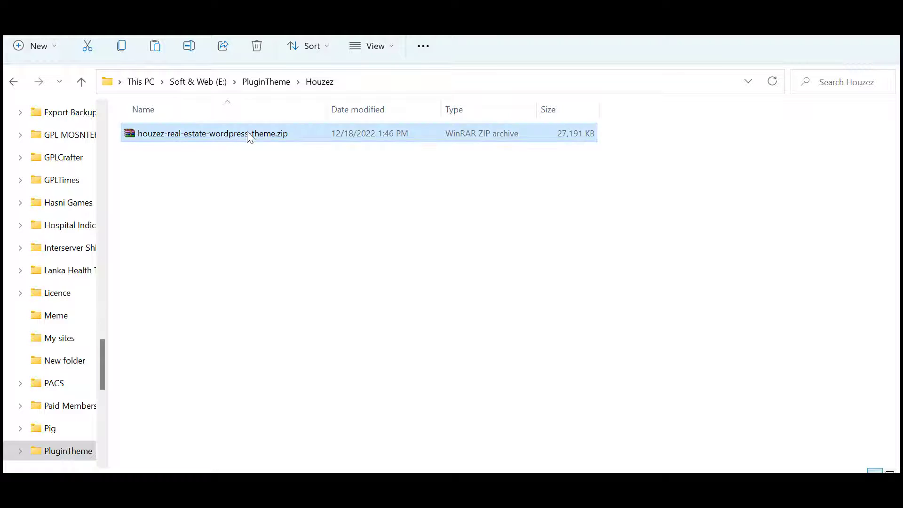
right_click(248, 134)
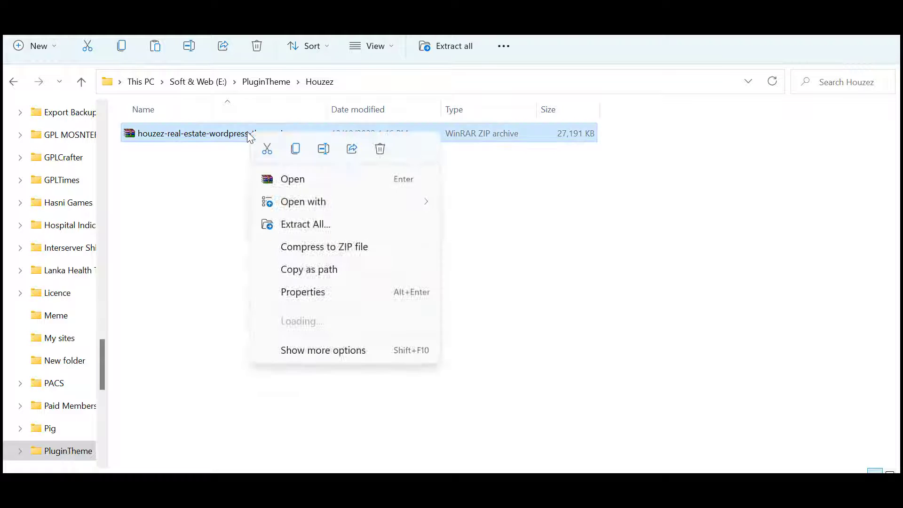
click(301, 227)
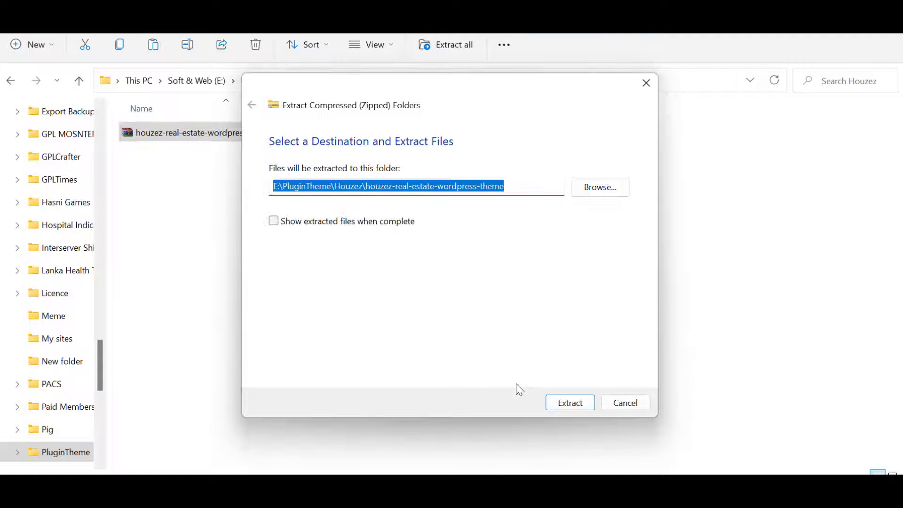
click(566, 403)
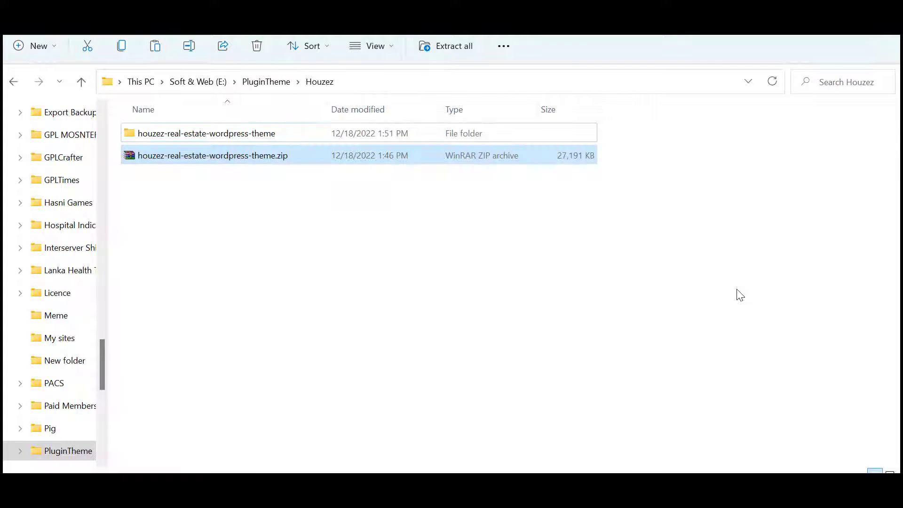
Step: Open the extracted theme folders down to the 1. Plugins folder
click(183, 134)
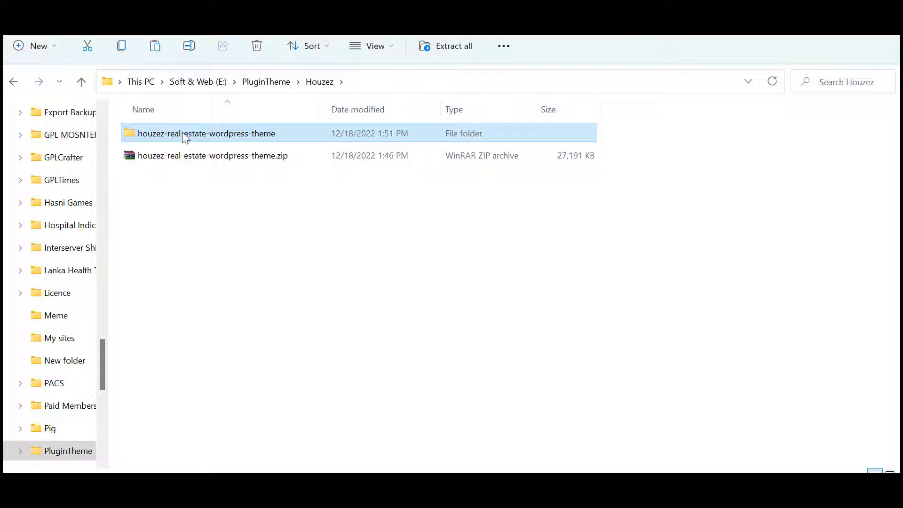
double_click(183, 134)
double_click(183, 134)
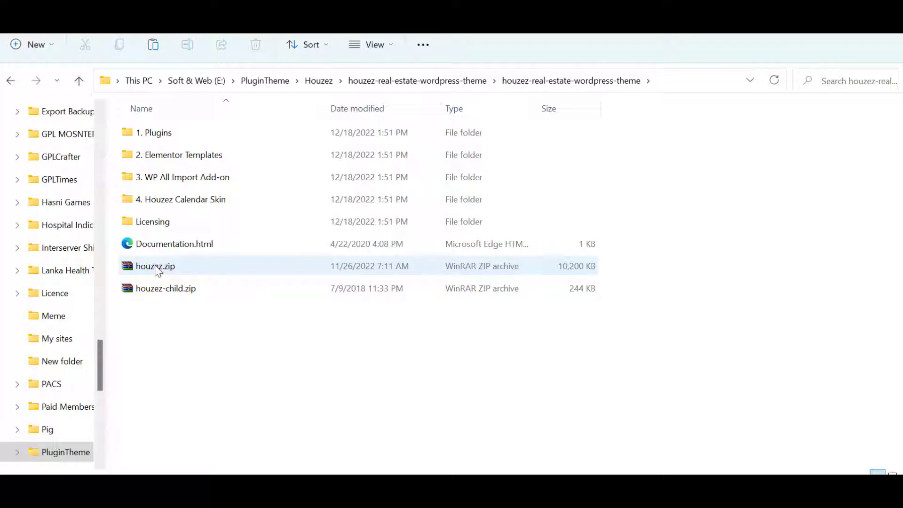
double_click(169, 134)
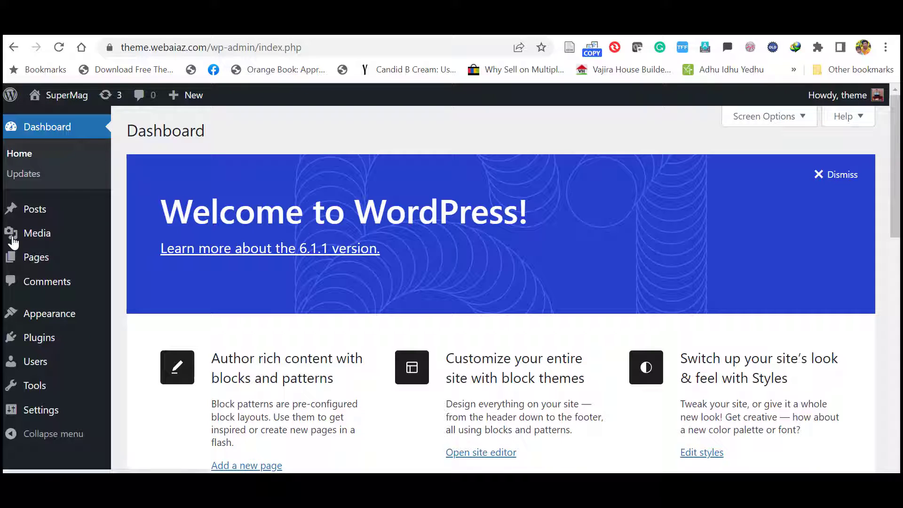
Step: Upload houzez.zip via Appearance > Themes > Add New, install it and activate Houzez
mouse_move(44, 322)
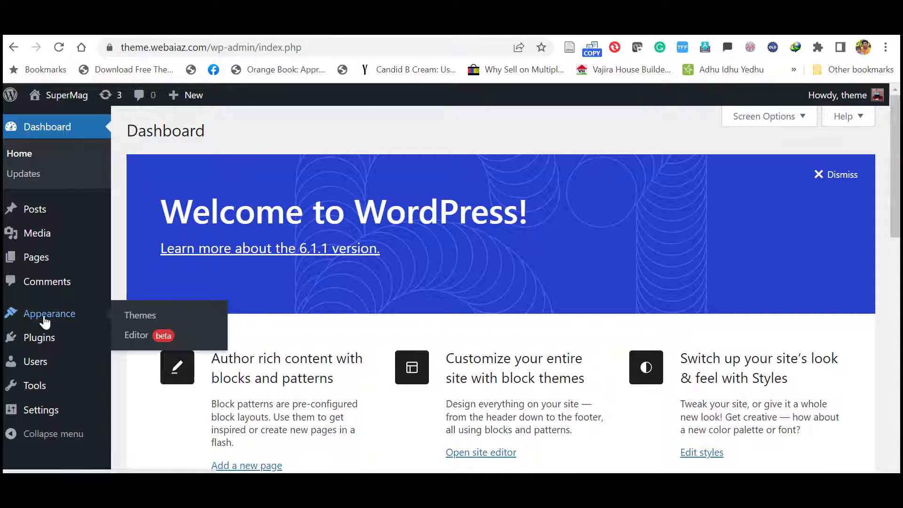
click(149, 323)
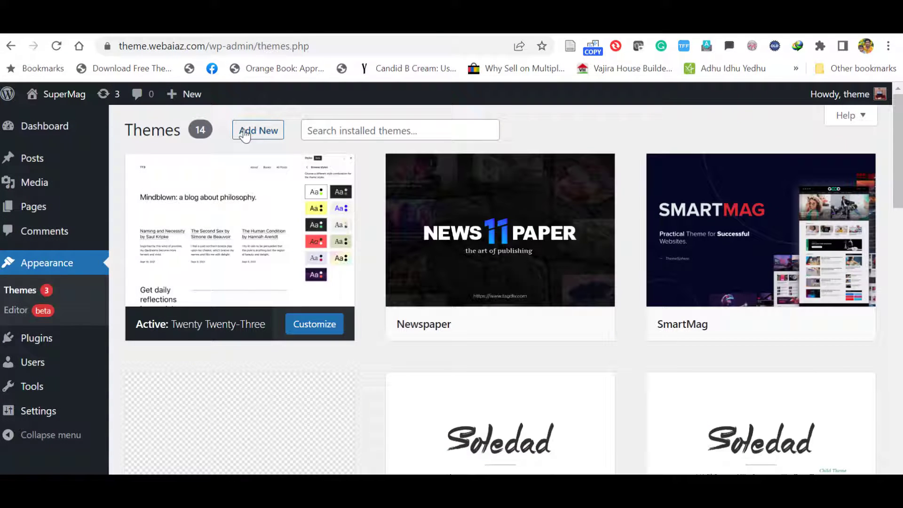
click(253, 136)
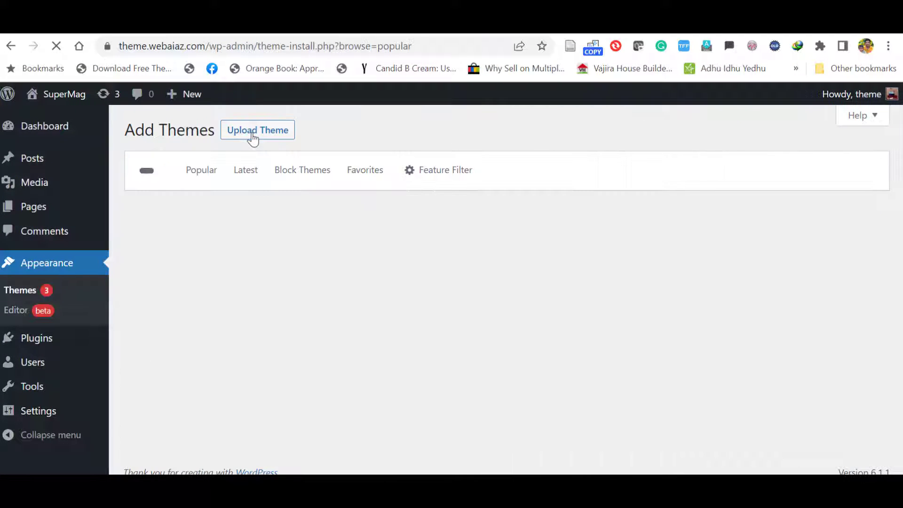
click(247, 137)
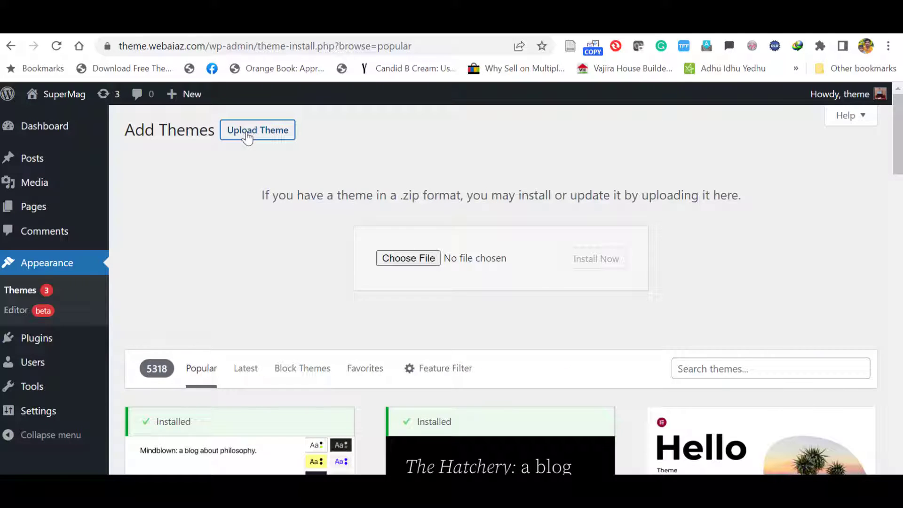
click(402, 259)
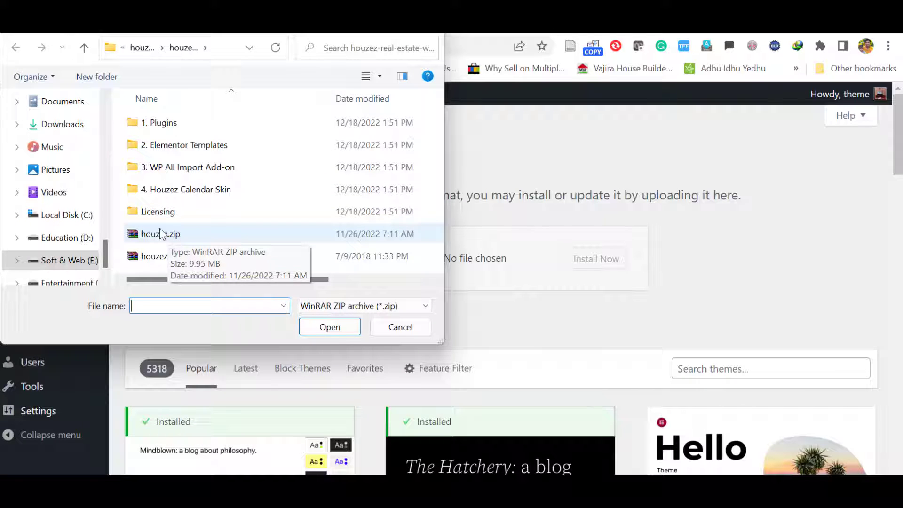
click(167, 235)
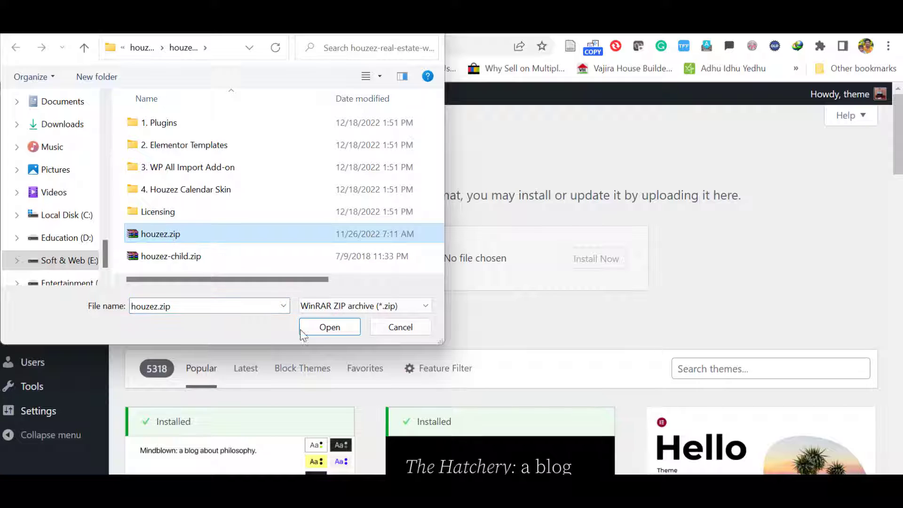
click(324, 327)
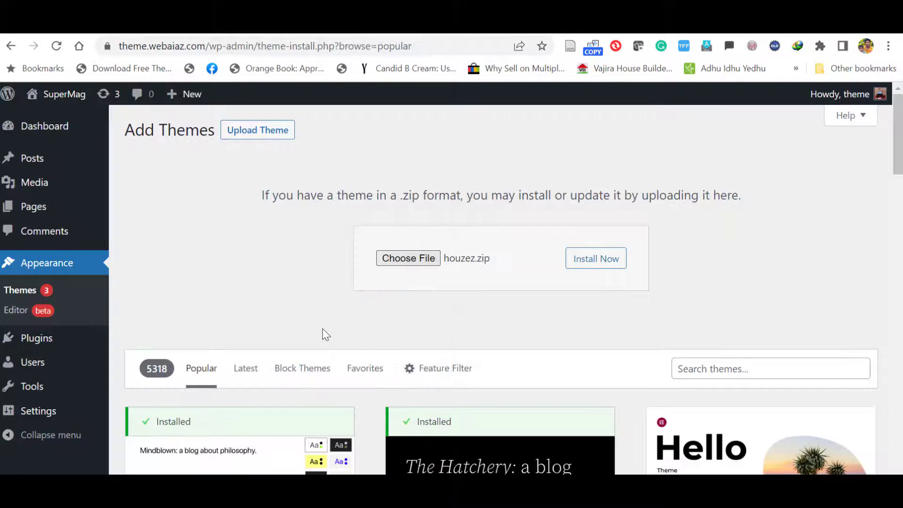
click(586, 258)
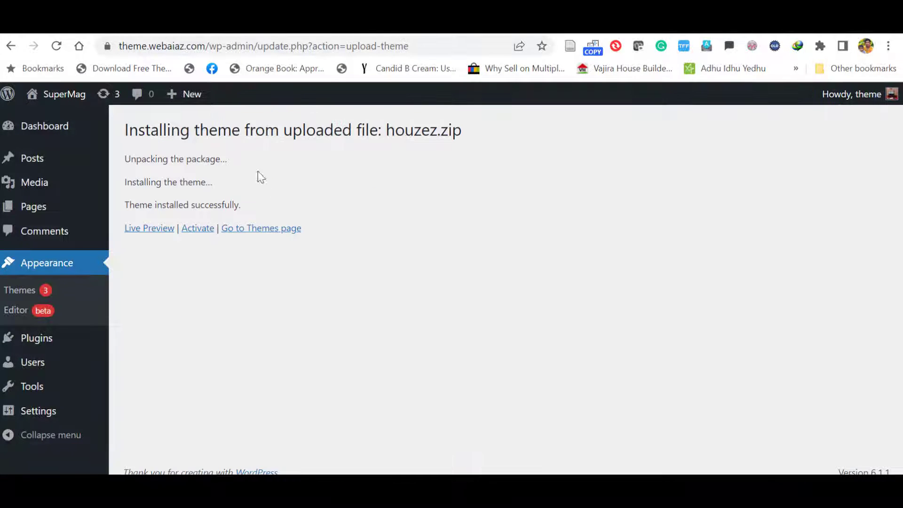
click(195, 229)
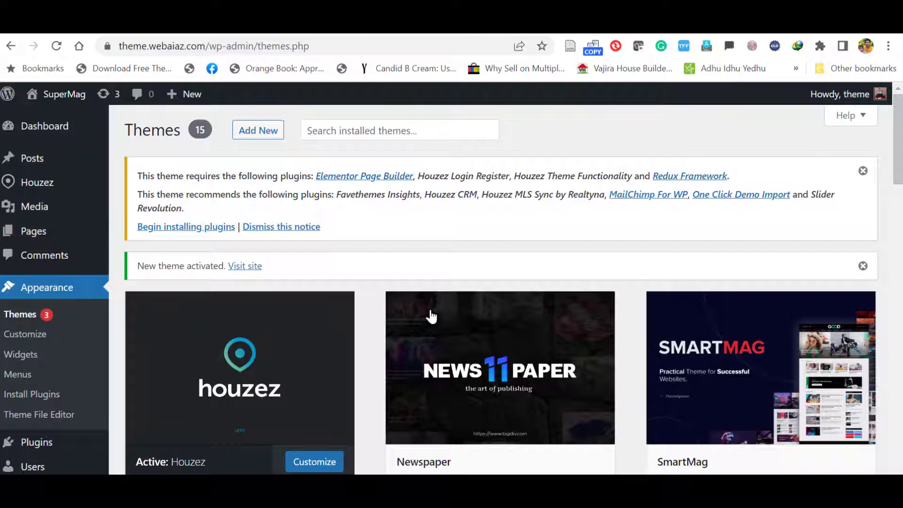
mouse_move(213, 385)
Step: Upload houzez-child.zip as a new theme, install it and activate Houzez Child
click(249, 136)
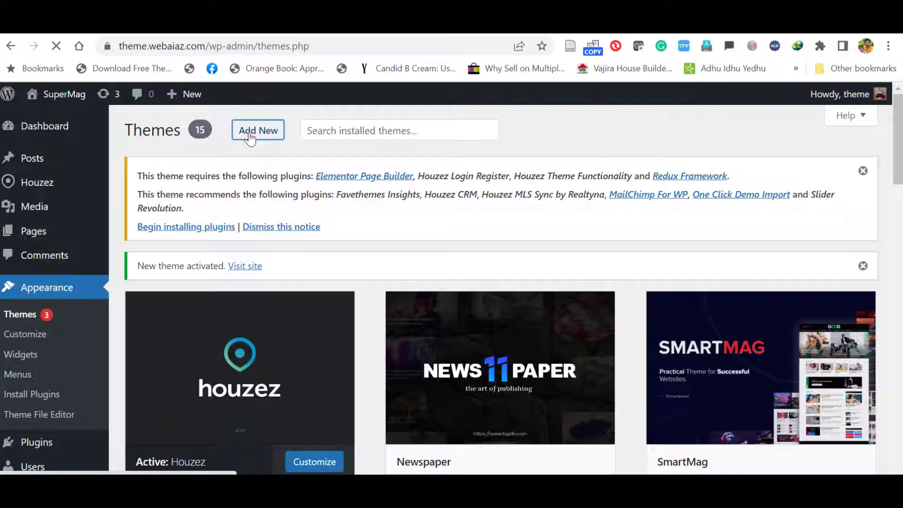
click(249, 137)
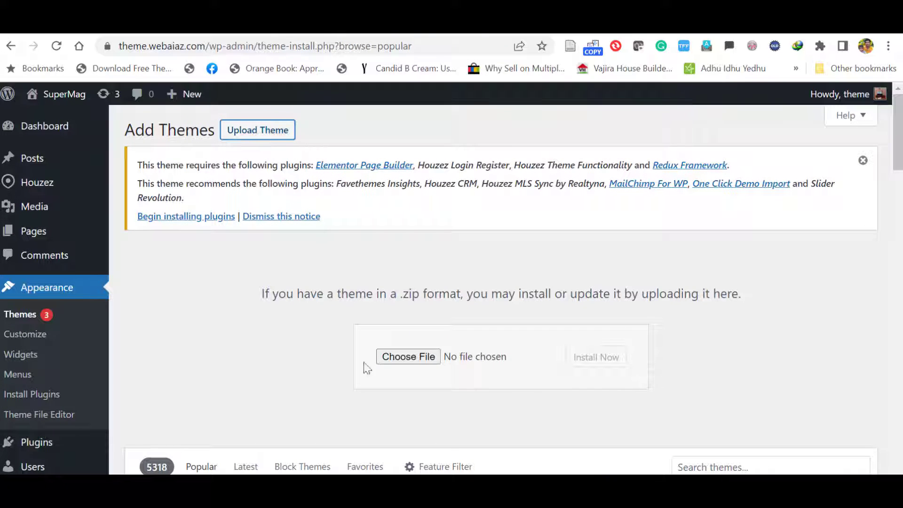
click(394, 365)
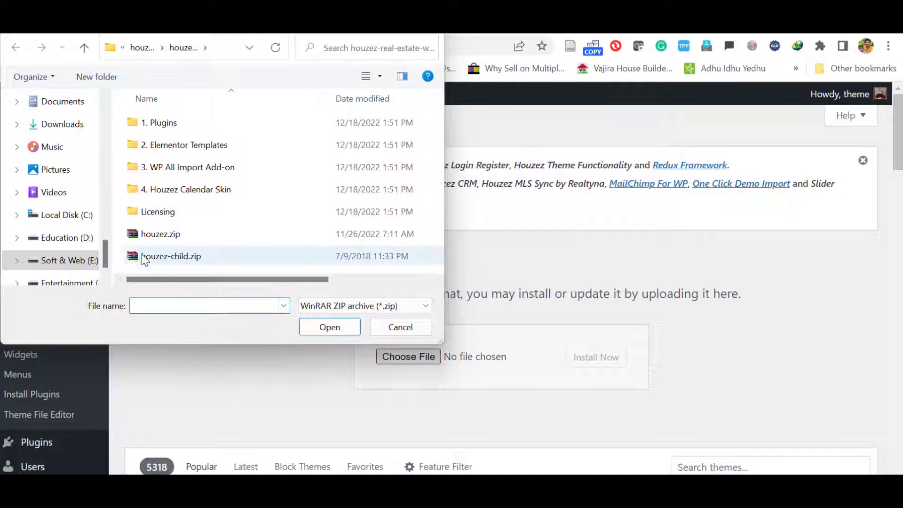
click(171, 256)
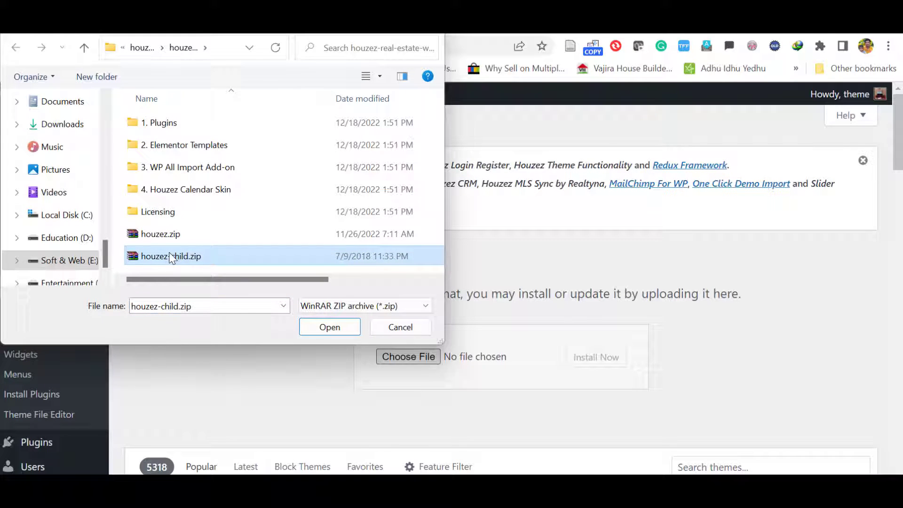
click(329, 327)
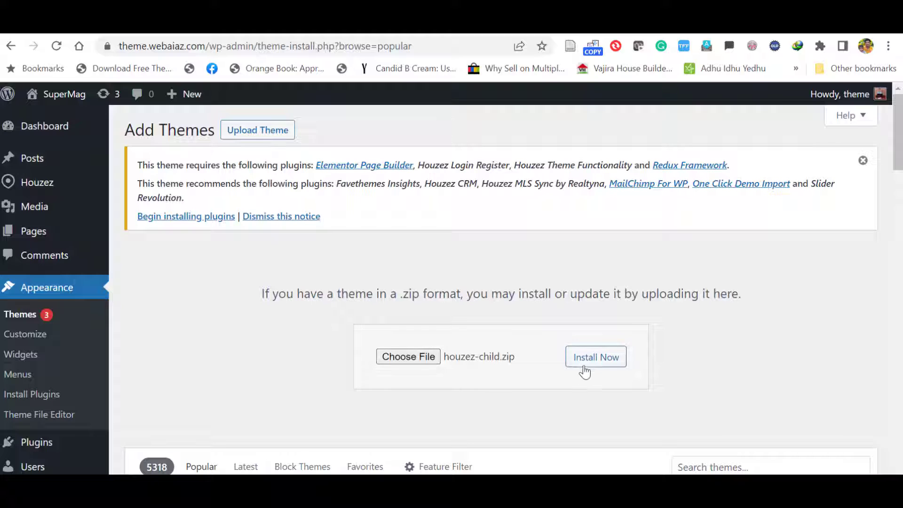
click(581, 364)
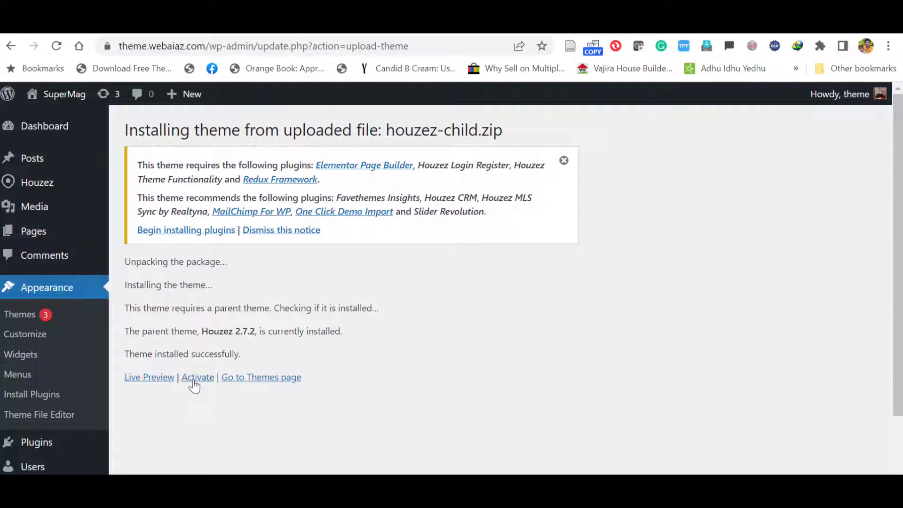
click(194, 382)
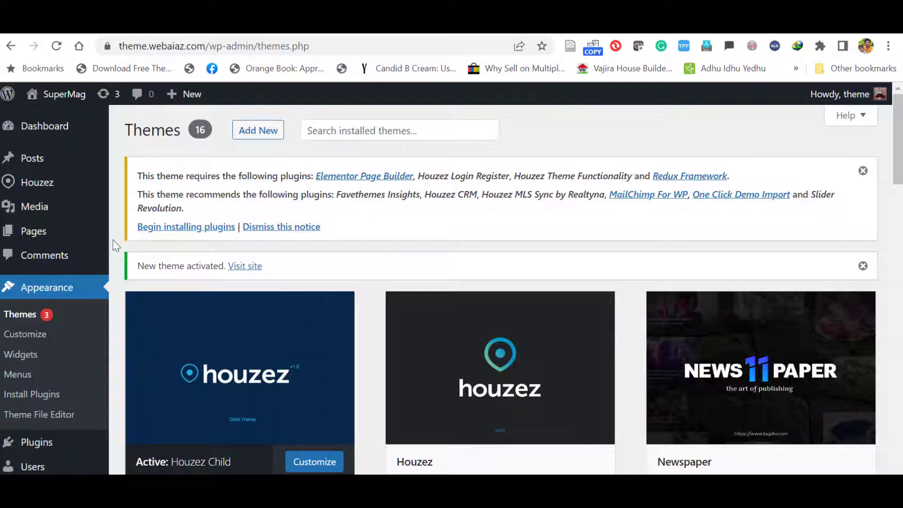
Step: Bulk-install all ten required Houzez plugins from the Install Required Plugins list
click(152, 228)
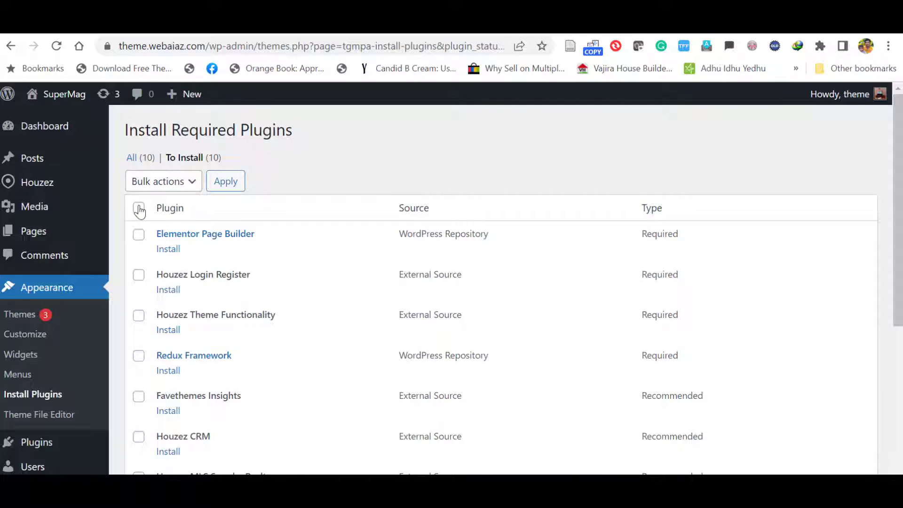
click(138, 208)
click(160, 189)
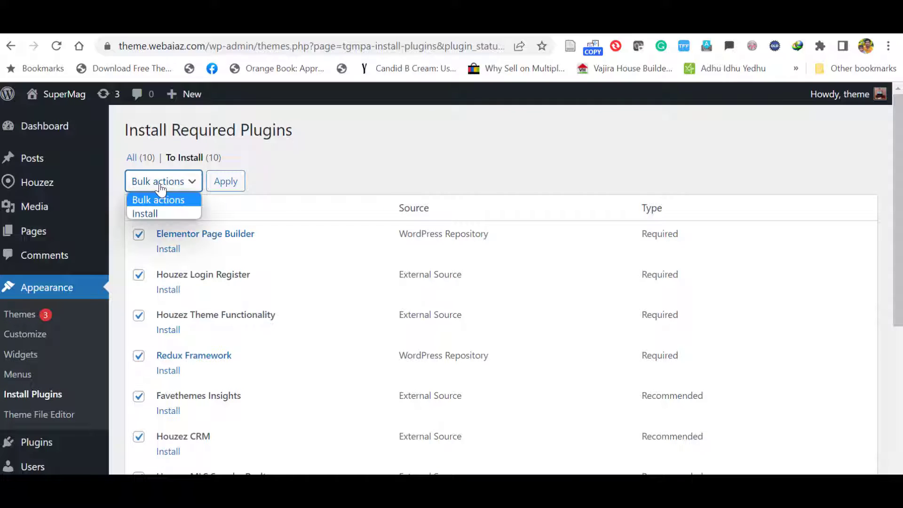
click(151, 213)
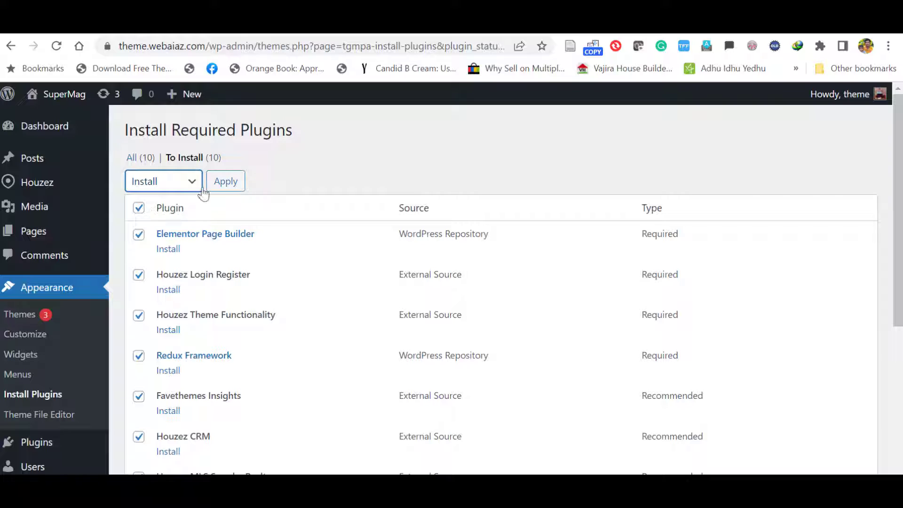
click(227, 188)
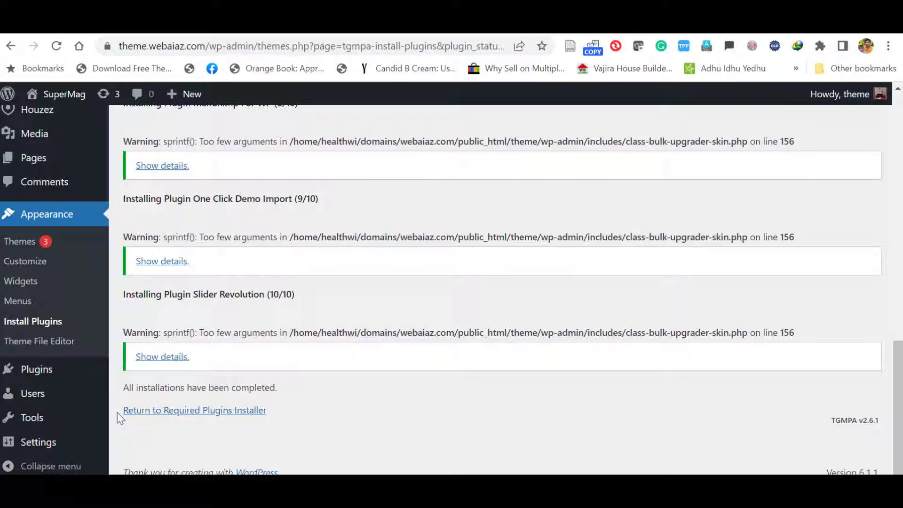
Step: Bulk-activate all ten installed plugins, Elementor Page Builder through Slider Revolution
click(174, 414)
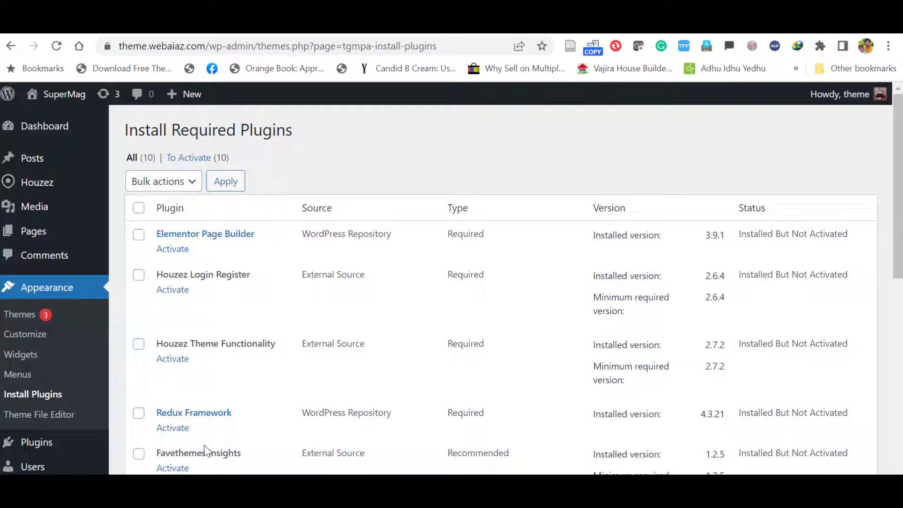
click(138, 210)
click(171, 181)
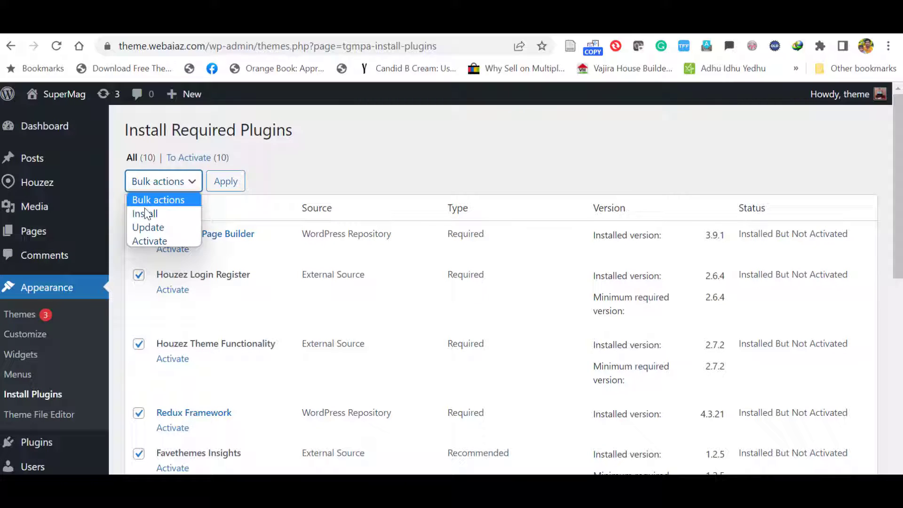
click(151, 241)
click(226, 188)
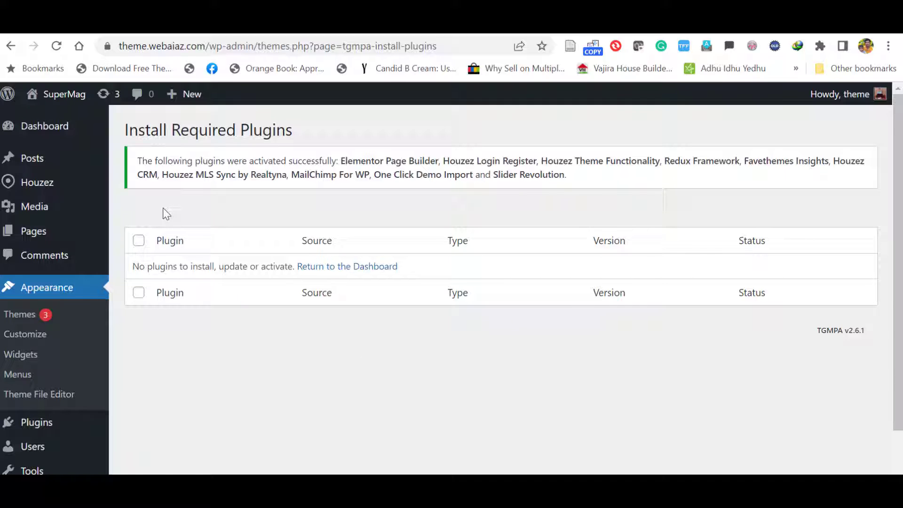
Step: Go to Houzez > Demo Import and scroll down to the Default, Houzez01 and Houzez02 thumbnails
mouse_move(41, 138)
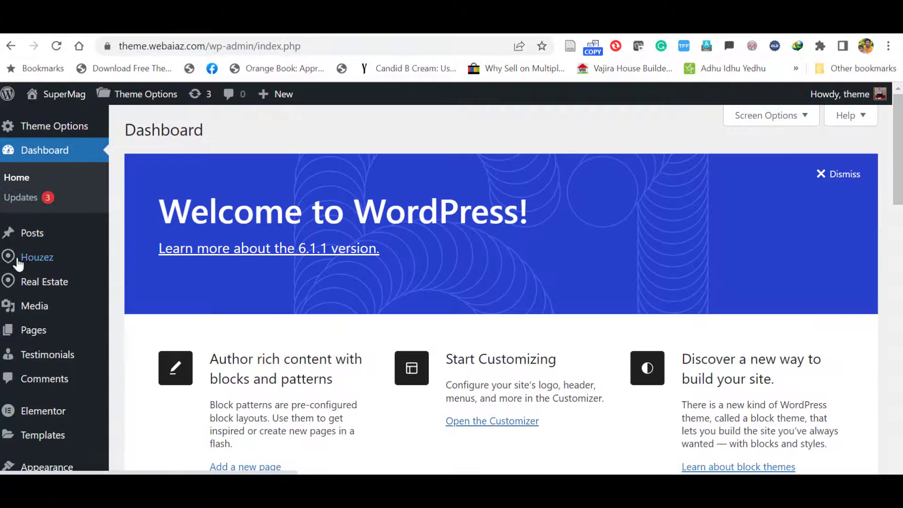
mouse_move(23, 265)
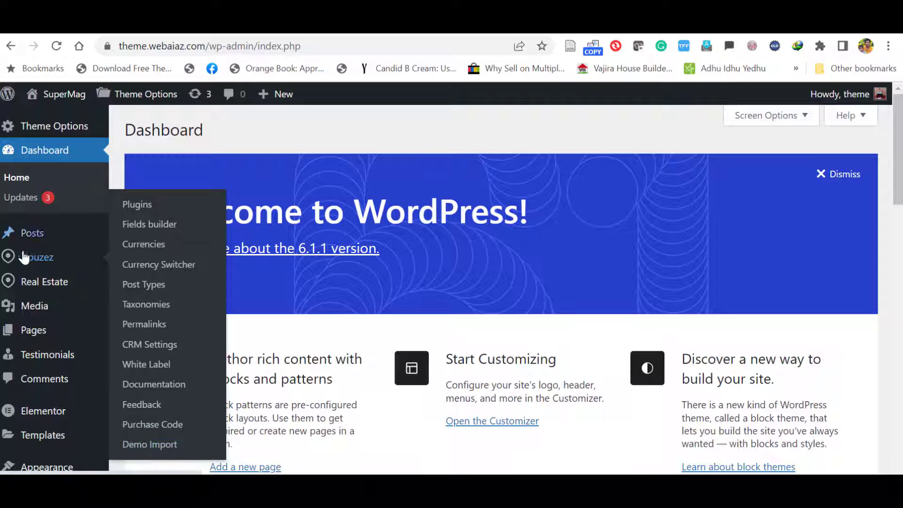
click(150, 446)
scroll(170, 210, down, 2)
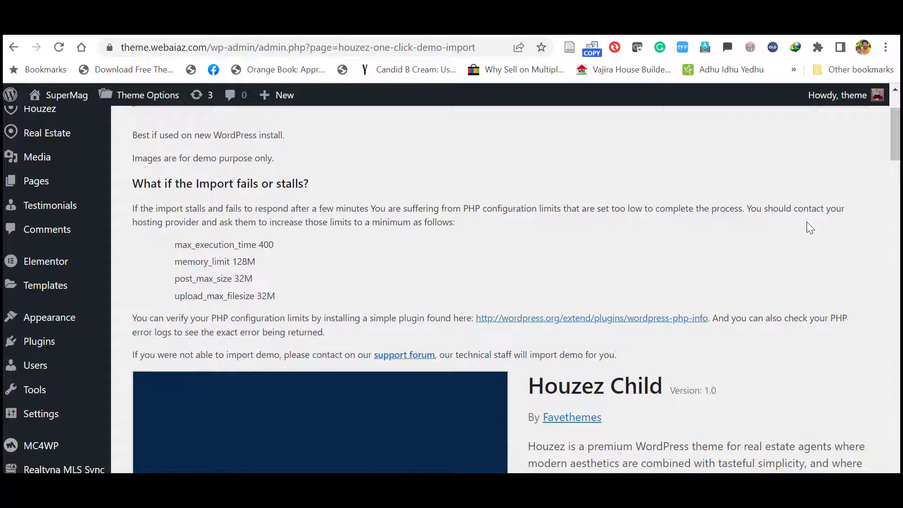
Step: Scroll through the Houzez01 demo preview to review its design
scroll(895, 136, down, 5)
scroll(895, 164, down, 6)
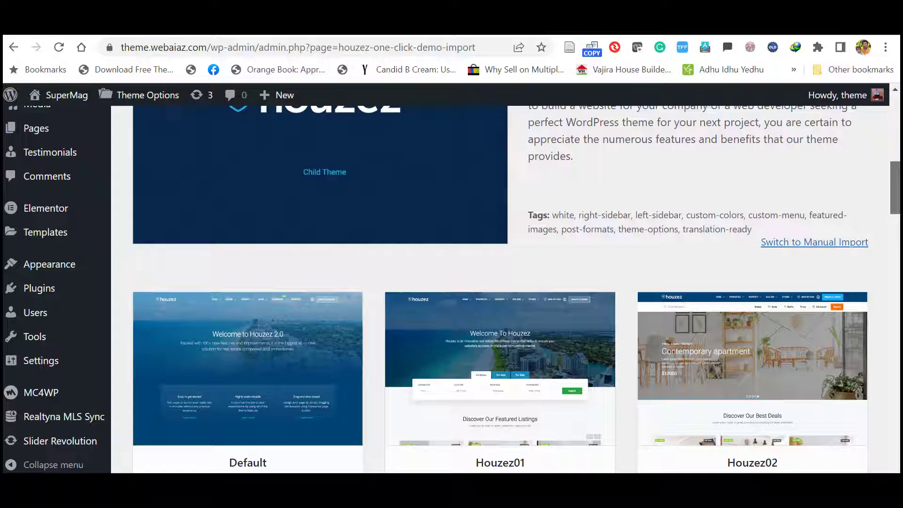
scroll(895, 165, down, 2)
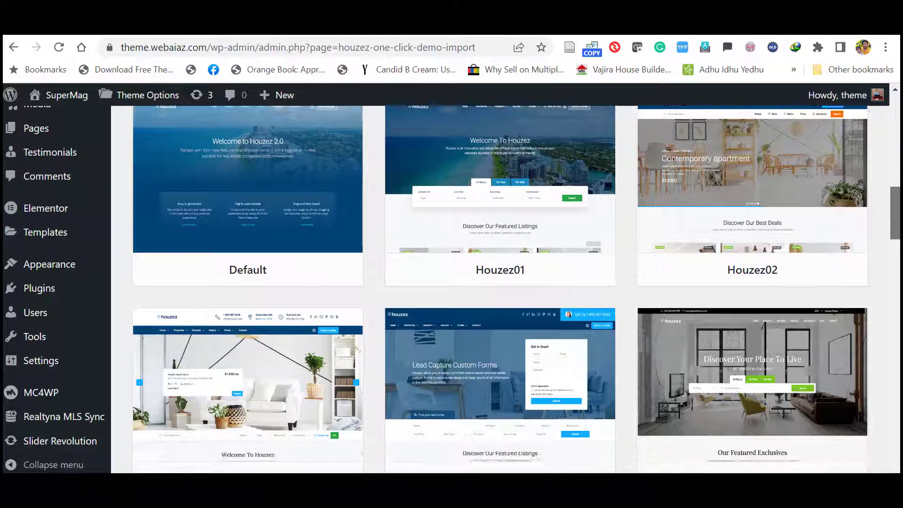
scroll(895, 165, up, 4)
scroll(894, 164, down, 2)
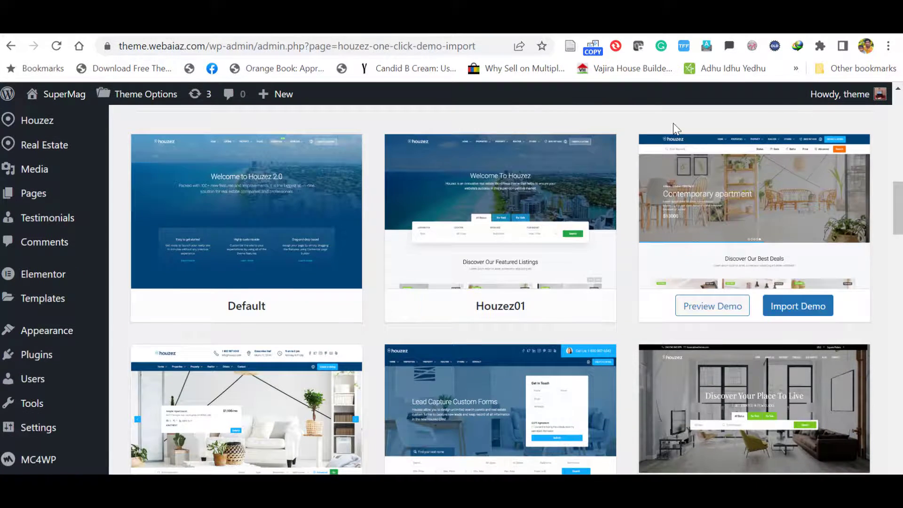
mouse_move(480, 178)
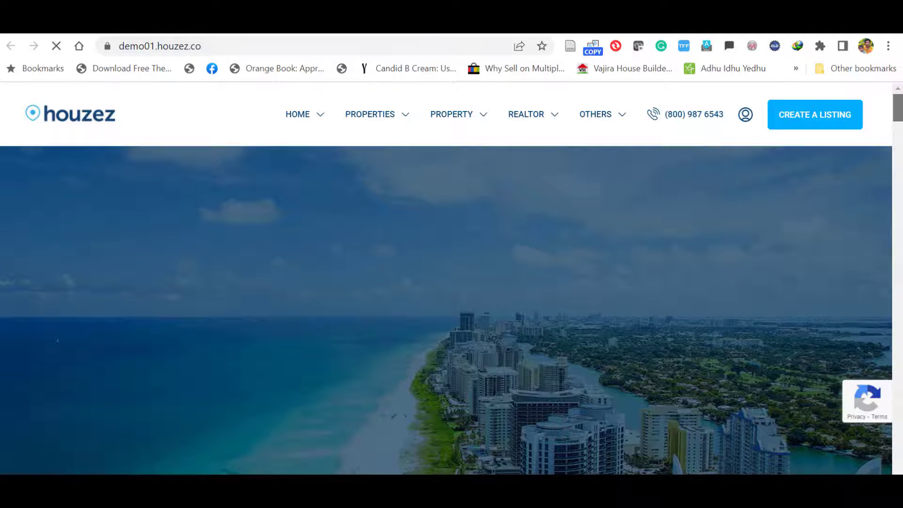
scroll(898, 115, down, 3)
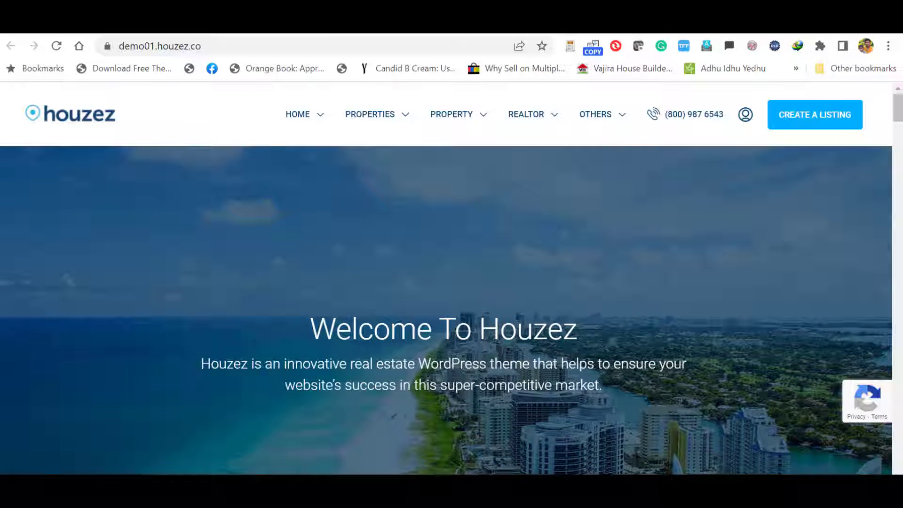
Step: Back on Demo Import, import the Houzez01 demo and view the live site
key(ctrl+w)
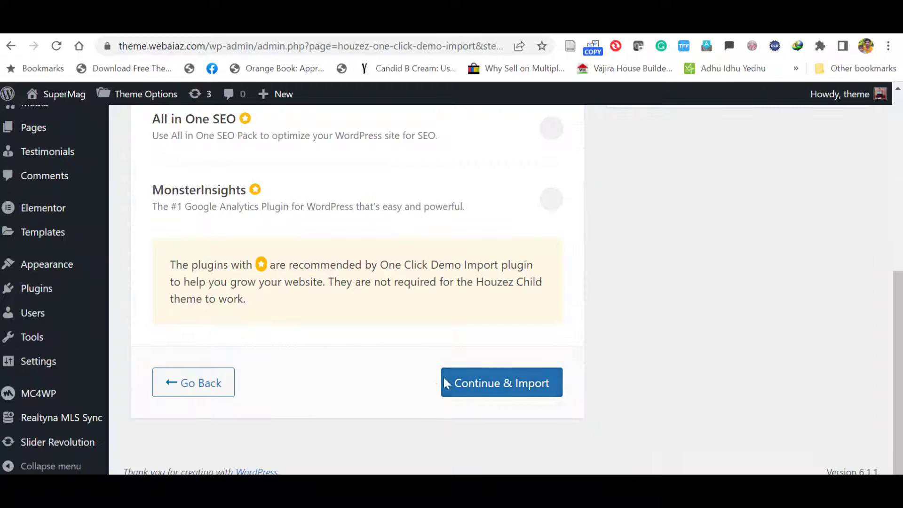
click(470, 381)
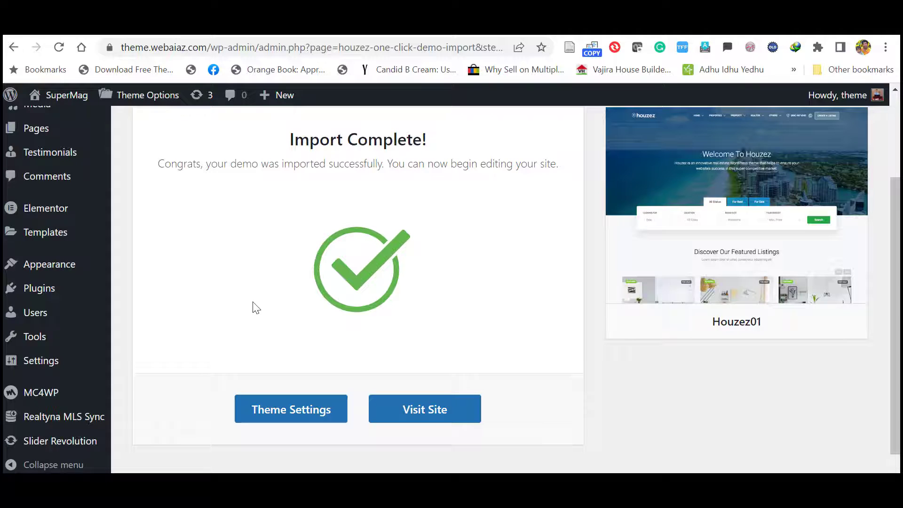
click(421, 417)
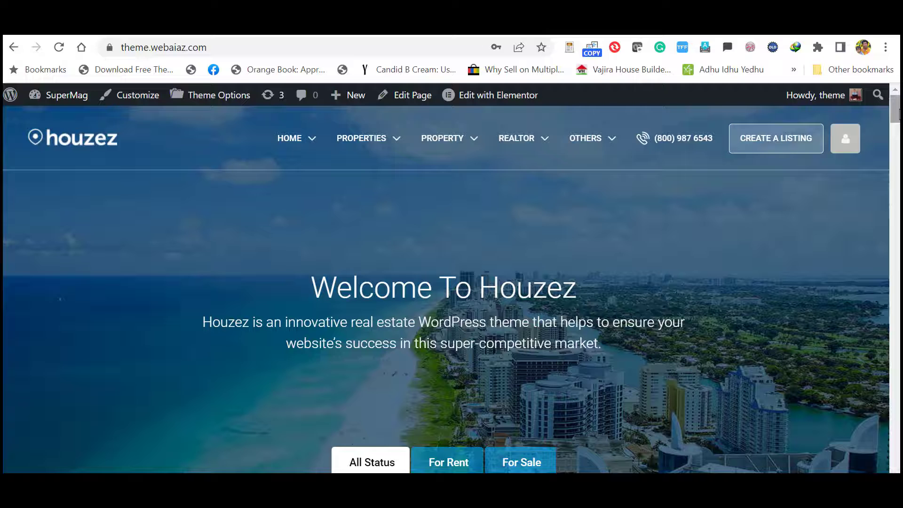
Step: Look over the live homepage and its HOME and PROPERTIES menus, then open Houzez Theme Options
scroll(893, 109, down, 7)
scroll(303, 243, up, 7)
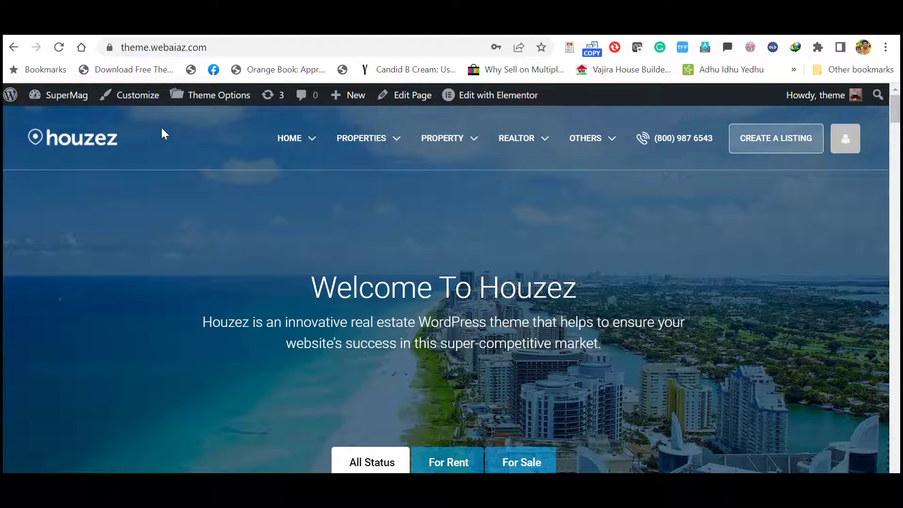
click(207, 96)
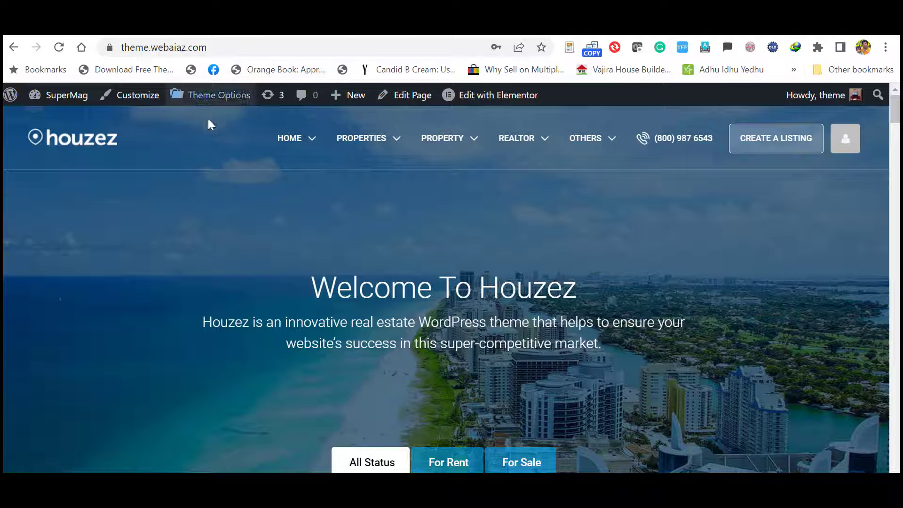
mouse_move(280, 142)
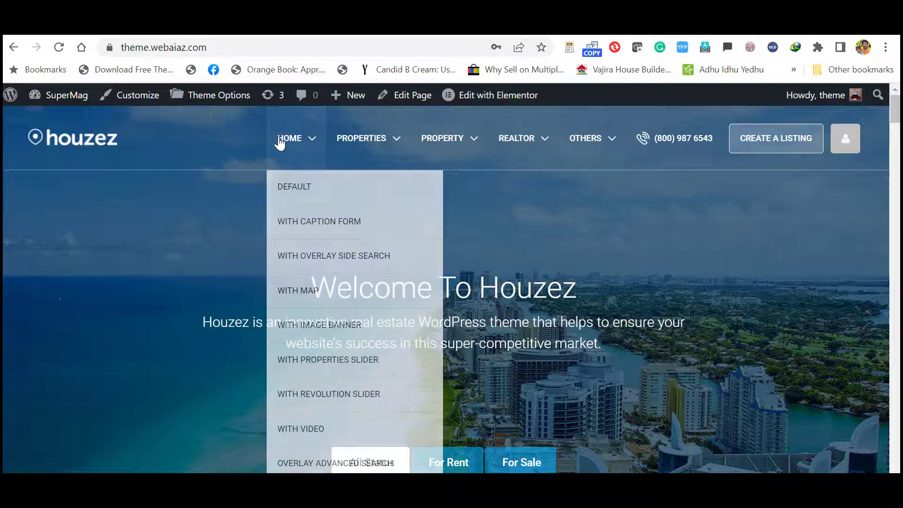
mouse_move(372, 146)
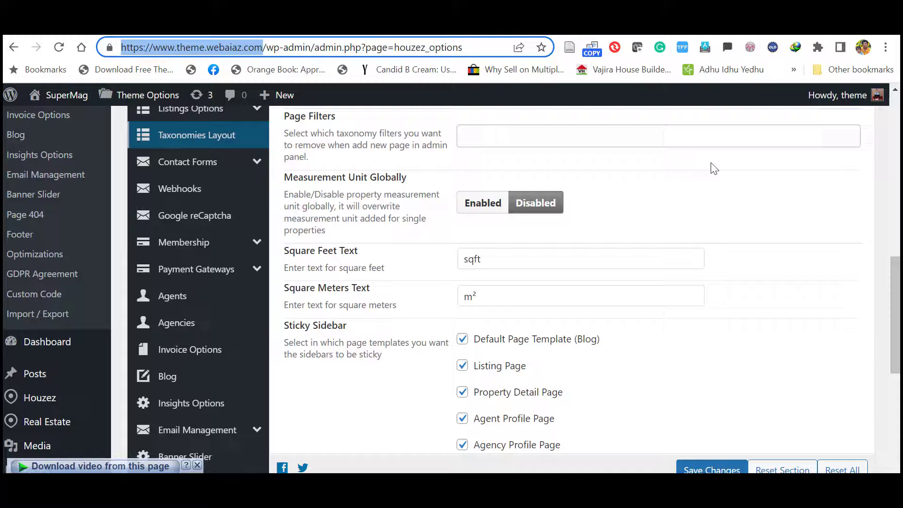
scroll(71, 340, down, 5)
Step: Load Main Menu for editing in Appearance > Menus
mouse_move(46, 360)
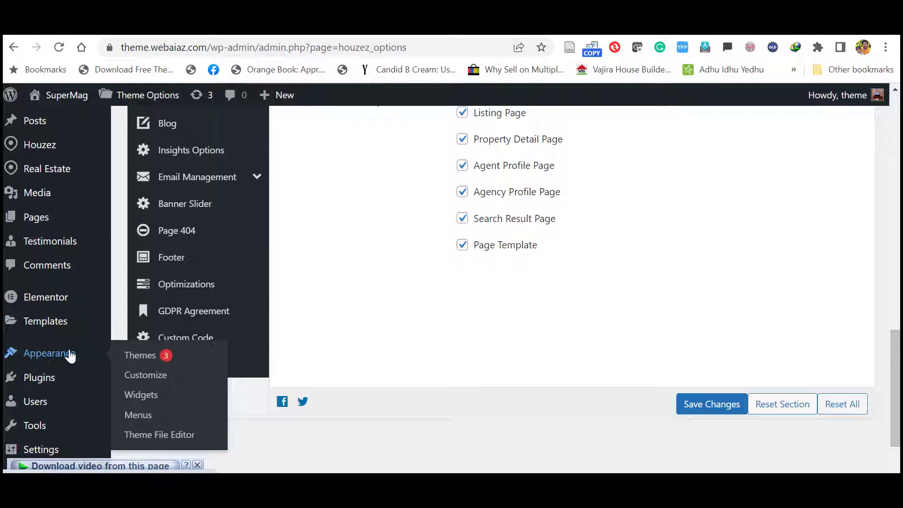
click(134, 415)
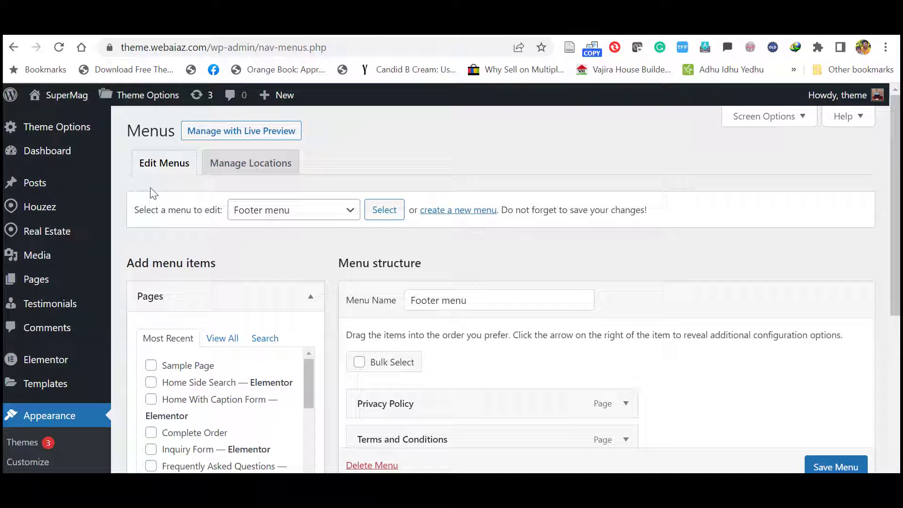
click(346, 216)
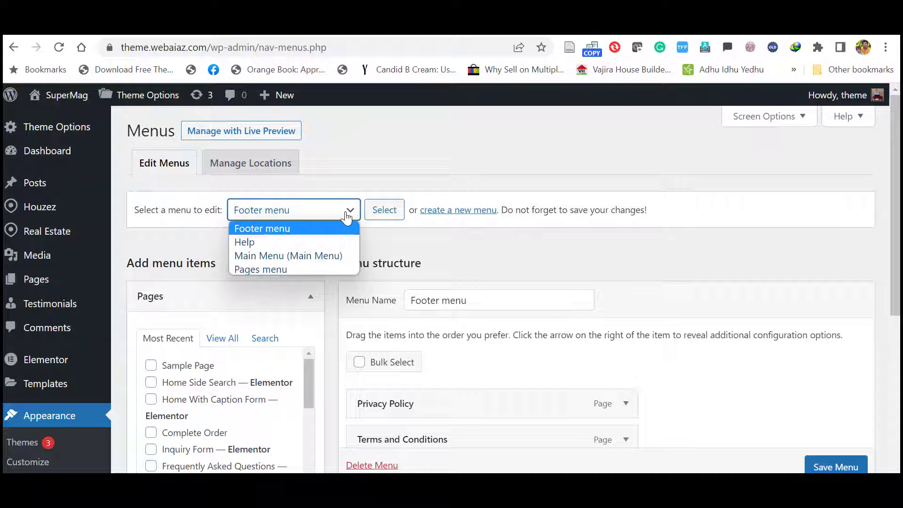
click(255, 256)
click(380, 215)
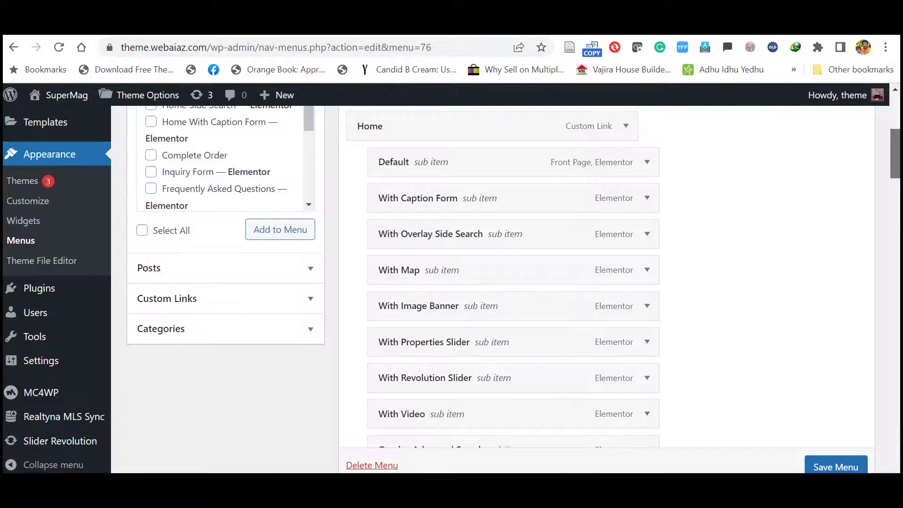
Step: Scroll the live homepage to the property search with Property Type, All Cities, Bedrooms and Max. Price filters
scroll(512, 282, down, 10)
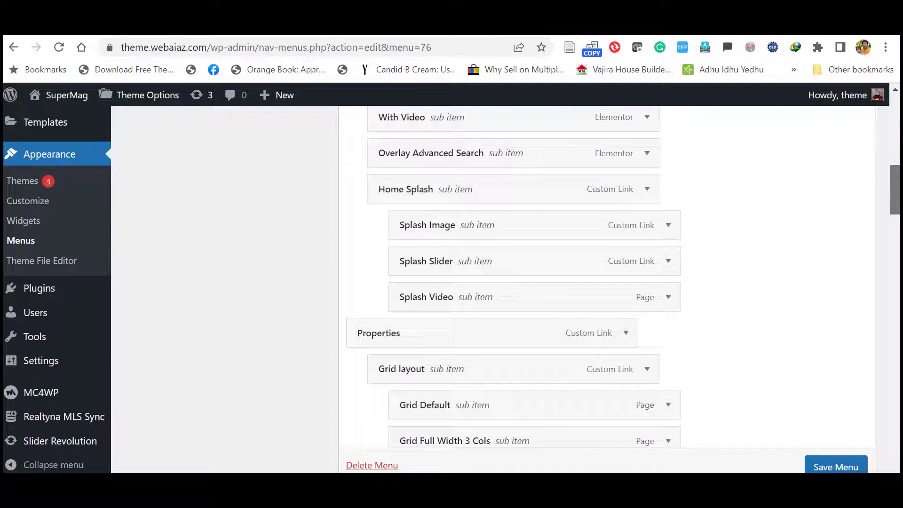
scroll(512, 282, down, 5)
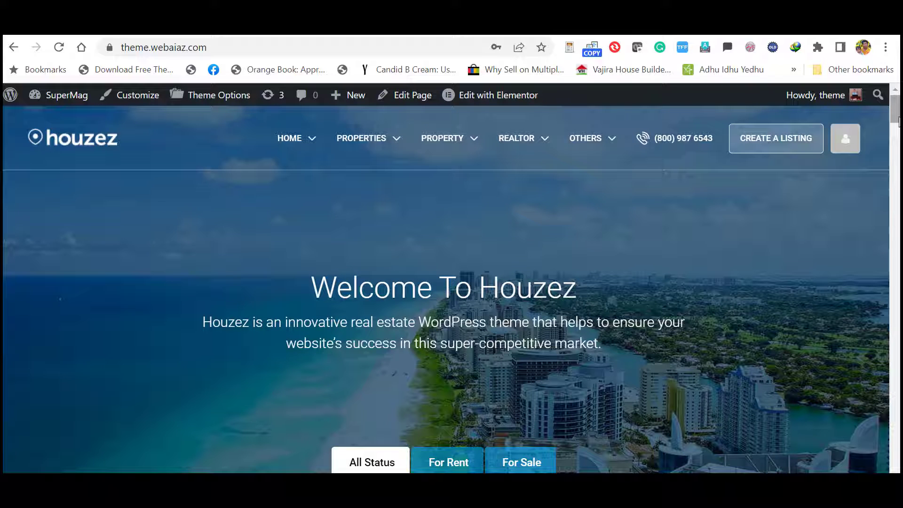
scroll(898, 121, down, 3)
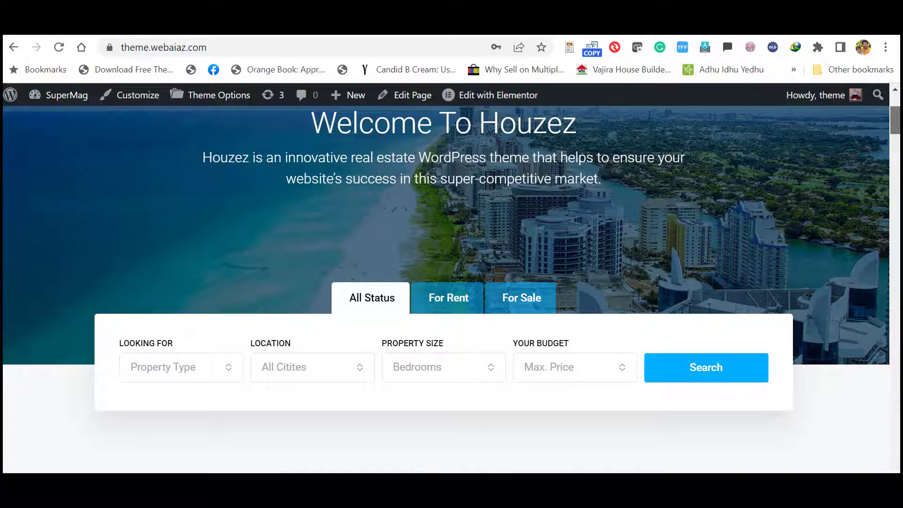